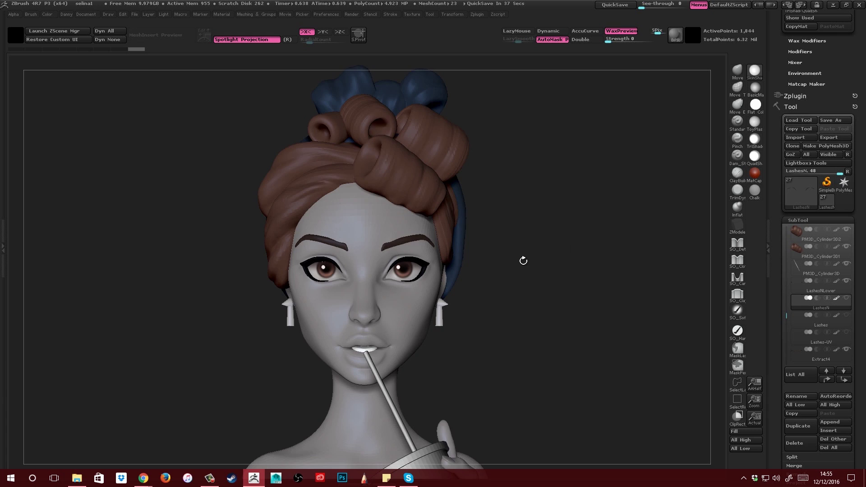
Examine the eyes while cycling through the LashesN, Lashes and Lashes-UV subtools to compare the eyelash versions.
left_click_drag(521, 258, 566, 245)
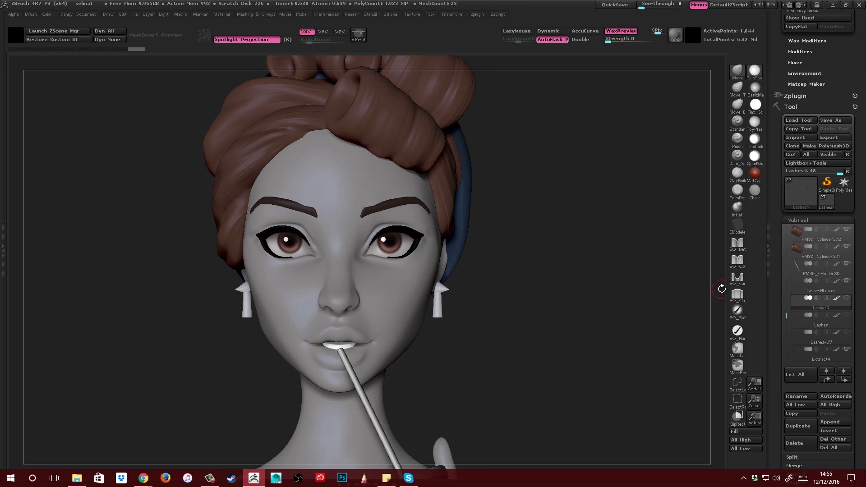
left_click_drag(495, 289, 578, 280)
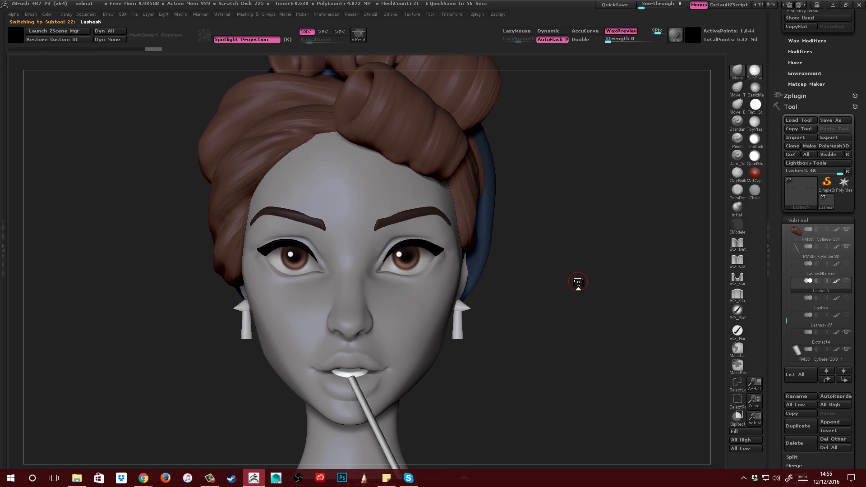
key("Down")
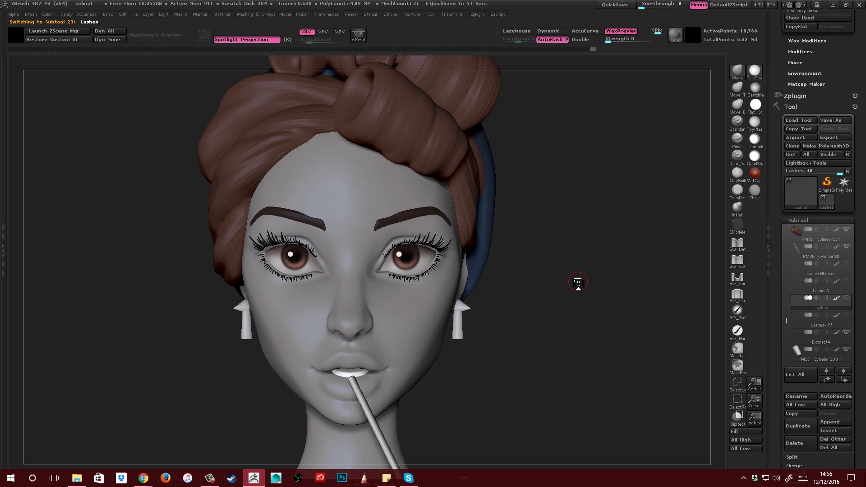
key("Down")
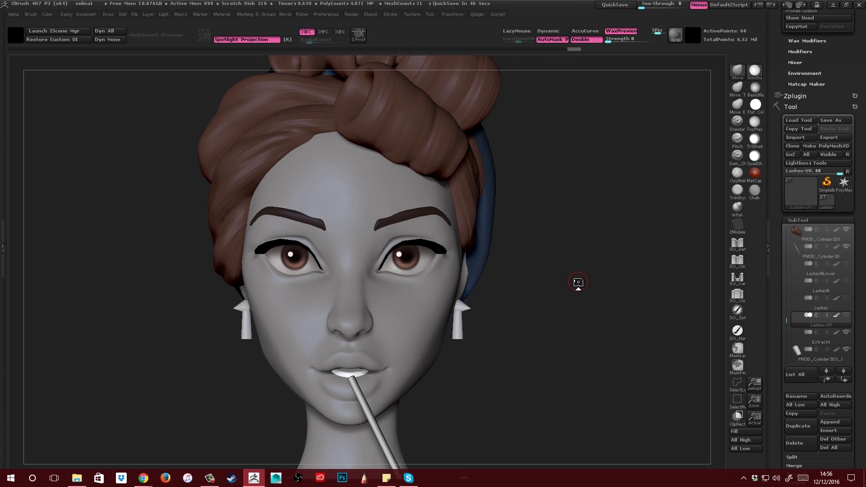
key("Up")
key("Up")
Select the selinaRetopped head and paint a symmetrical mask along the inner edge of the upper eyelids.
right_click_drag(578, 282, 401, 228)
left_click(379, 225, "alt")
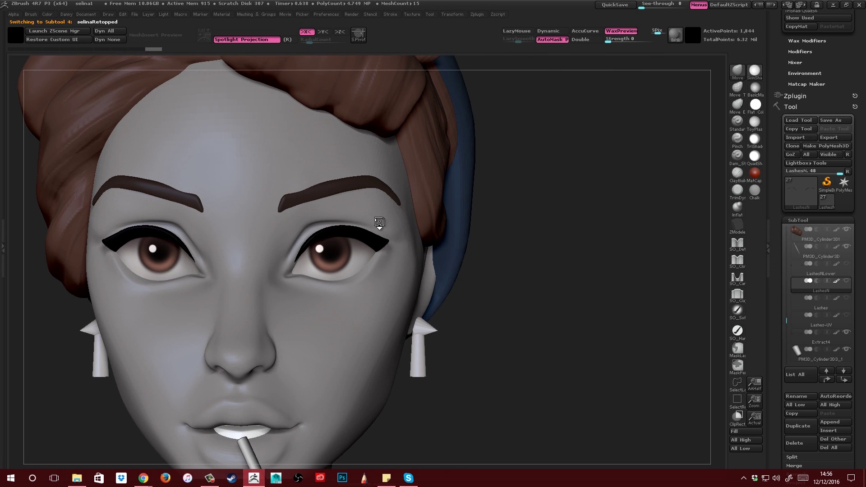
mouse_move(332, 239)
right_mouse_down("ctrl")
mouse_move(369, 234)
mouse_move(317, 247)
mouse_move(332, 228)
right_mouse_up("ctrl")
mouse_move(282, 280)
left_mouse_down("ctrl")
mouse_move(301, 239)
mouse_move(360, 224)
mouse_move(406, 245)
mouse_move(347, 240)
left_mouse_up("ctrl")
mouse_move(338, 241)
right_mouse_down()
mouse_move(331, 271)
mouse_move(277, 303)
mouse_move(271, 270)
right_mouse_up()
mouse_move(260, 269)
left_mouse_down("ctrl+alt")
mouse_move(298, 250)
mouse_move(348, 247)
left_mouse_up("ctrl+alt")
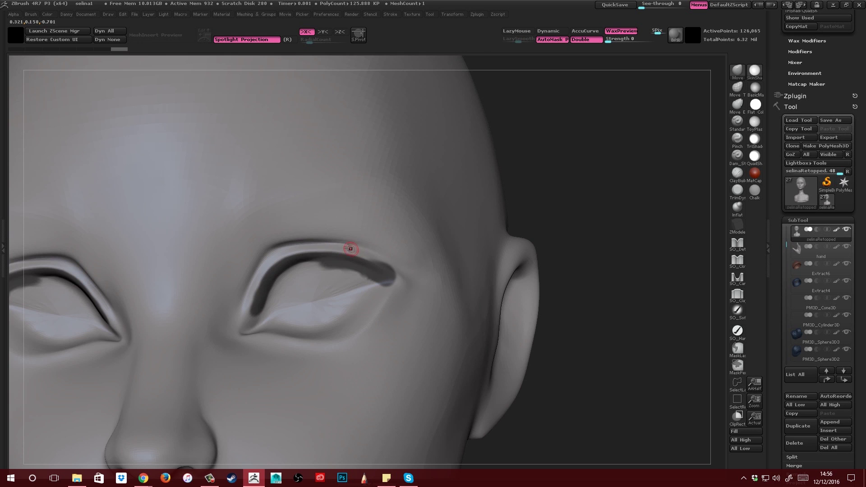
Refine the eyelid mask at the outer and inner eye corners, undoing the last added mask stroke.
mouse_move(347, 247)
right_mouse_down()
mouse_move(312, 260)
mouse_move(363, 250)
right_mouse_up()
left_click_drag(366, 253, 421, 284, "ctrl+alt")
right_click_drag(371, 247, 378, 256)
left_click_drag(363, 256, 386, 271, "ctrl")
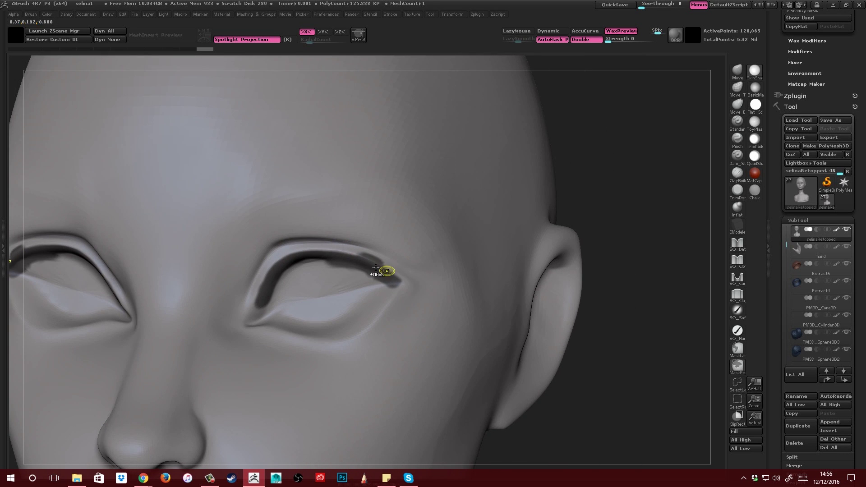
key("ctrl+z")
right_click_drag(263, 282, 284, 246)
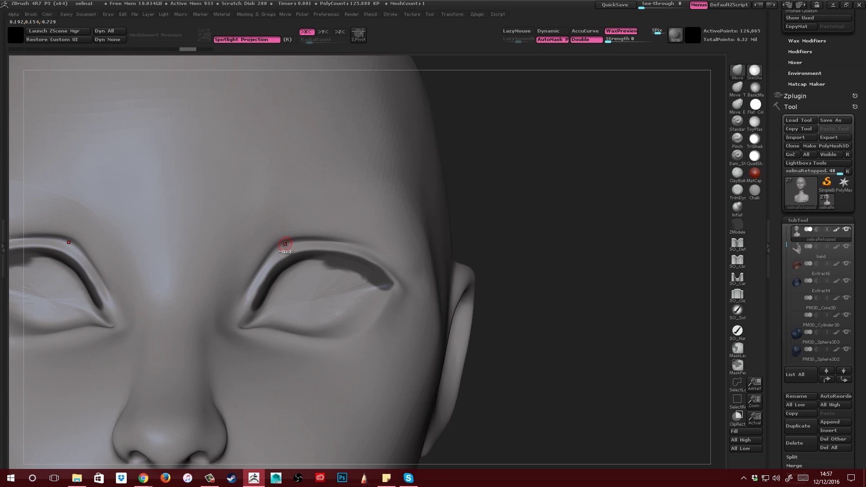
left_click_drag(253, 295, 262, 276, "ctrl+alt")
right_click_drag(316, 218, 321, 237)
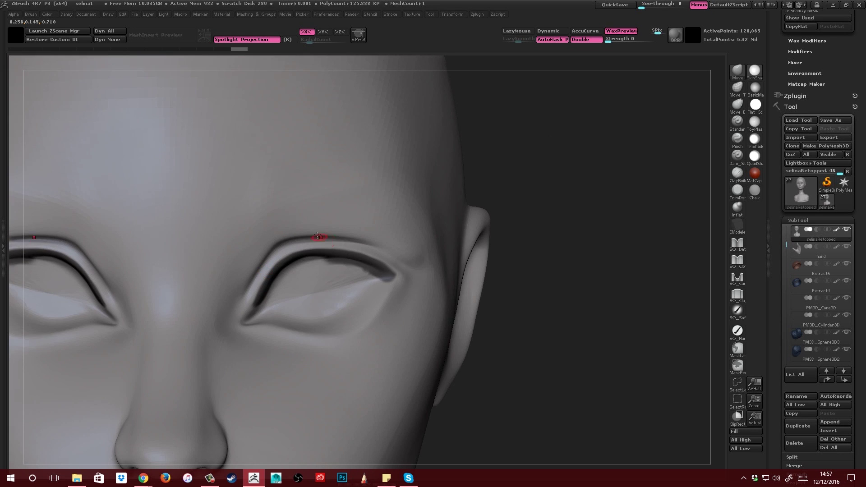
Try extracting the masked upper eyelid area with a thickness of 0.0673.
right_click_drag(514, 211, 485, 158, "alt")
key("2")
mouse_move(520, 174)
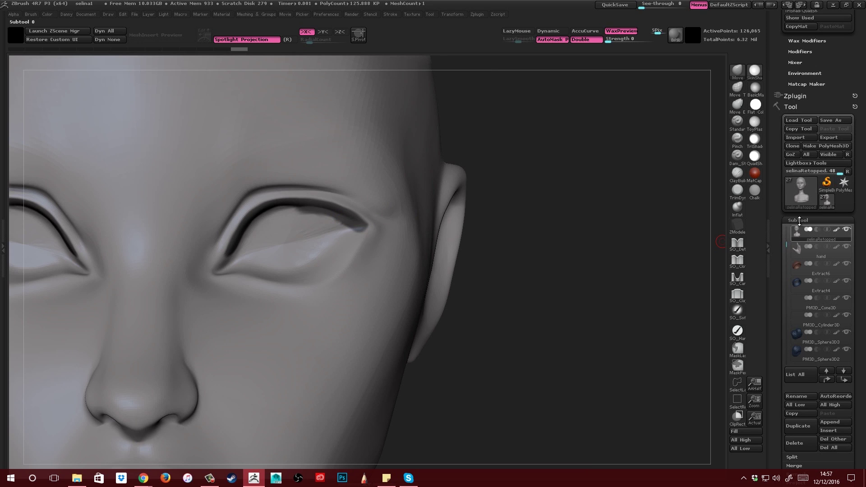
left_click_drag(780, 367, 795, 308)
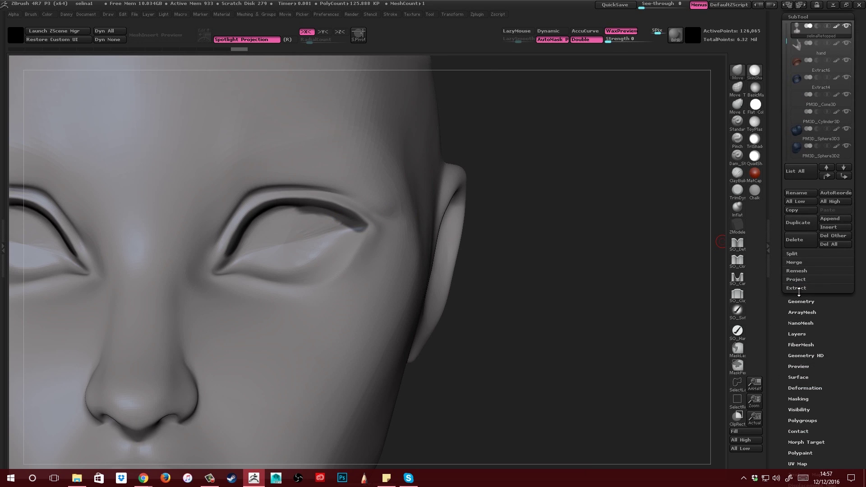
left_click(796, 288)
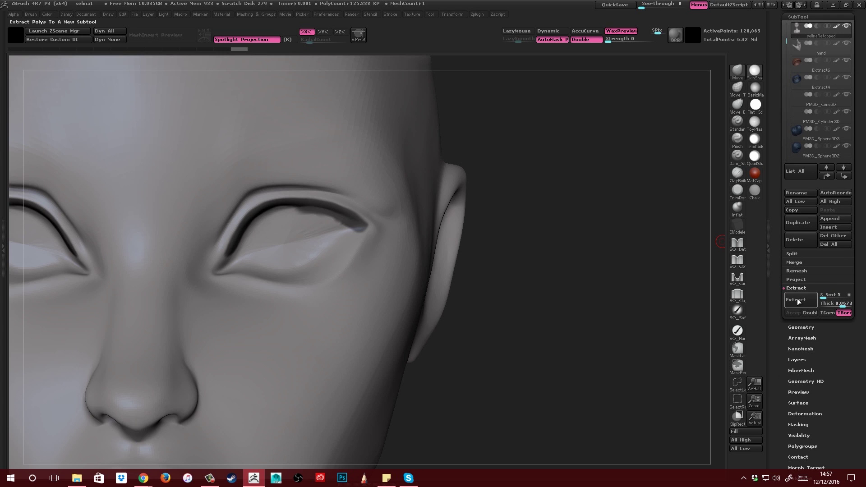
left_click(802, 299)
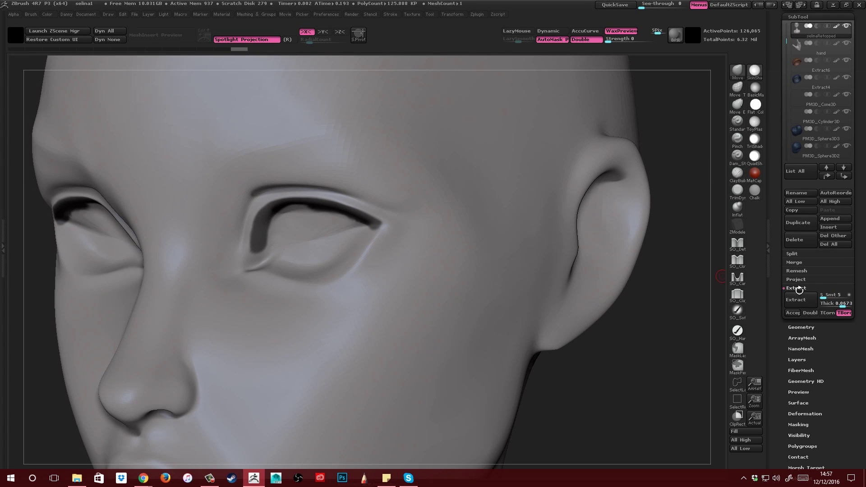
Lower the extract thickness and extract the masked upper eyelid area again as a thin lash strip.
key("2")
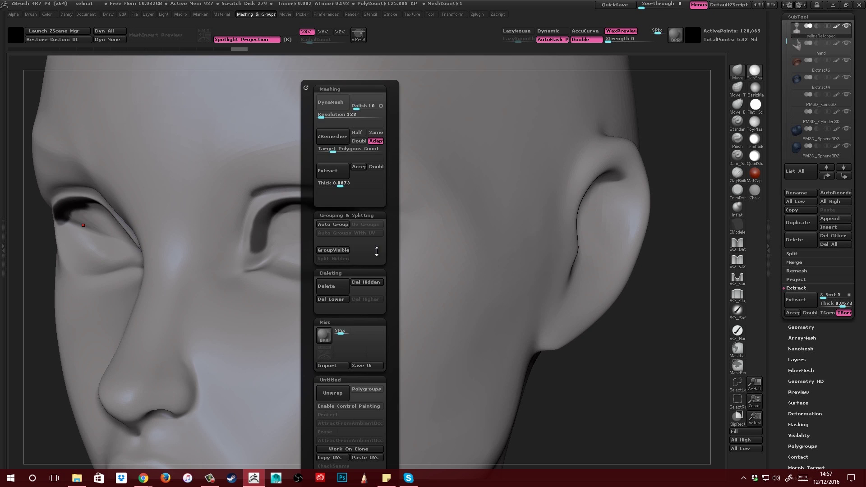
key("2")
left_click_drag(371, 186, 367, 186)
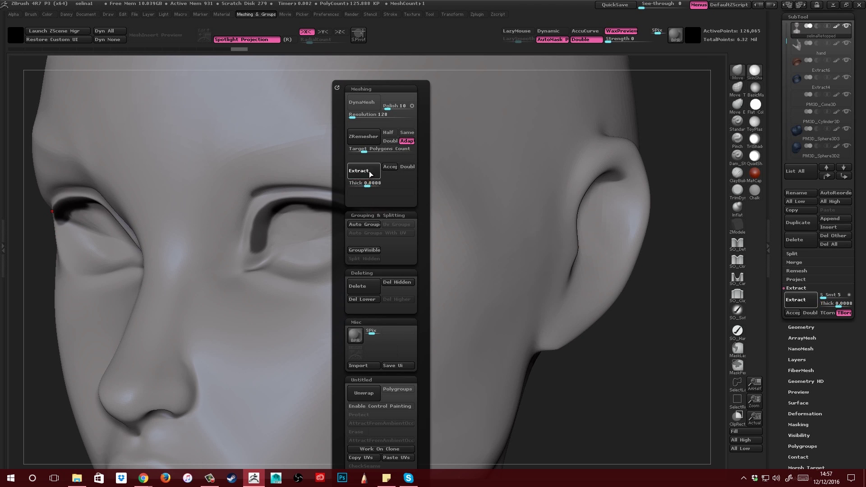
left_click(369, 173)
key("m")
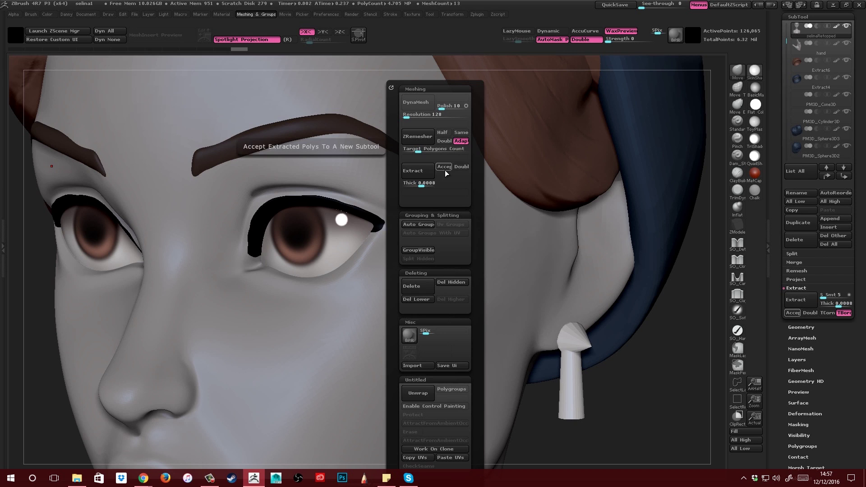
left_click(444, 170)
mouse_move(357, 233)
right_mouse_down()
mouse_move(373, 226)
mouse_move(353, 233)
right_mouse_up()
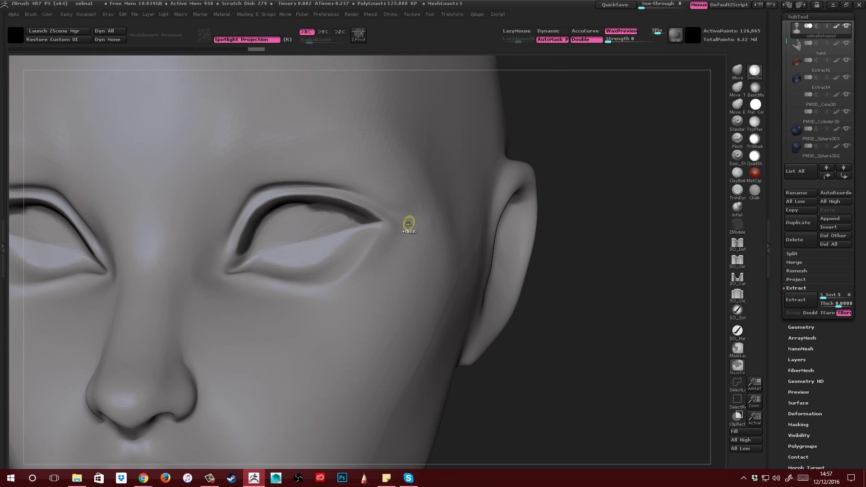
Preview the extracted lash strip again and refine the mask around the outer eye corner.
key("m")
left_click(411, 178)
left_click(380, 227, "ctrl+shift")
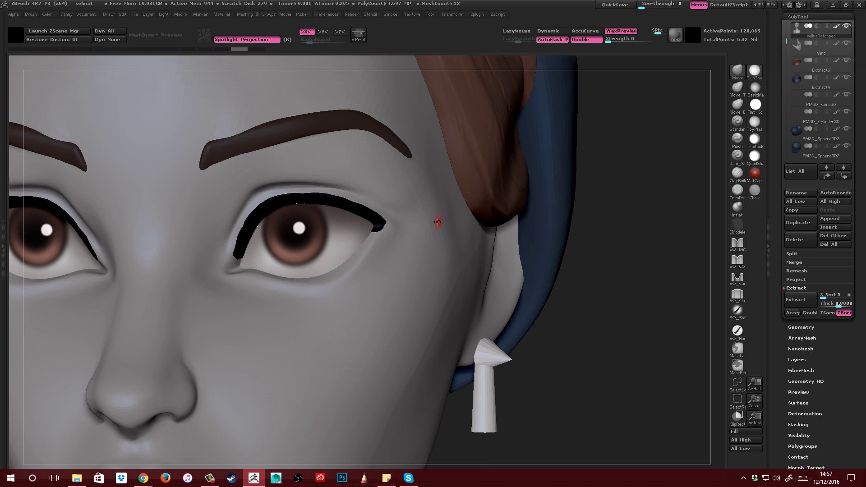
key("m")
left_click(376, 232, "ctrl+shift")
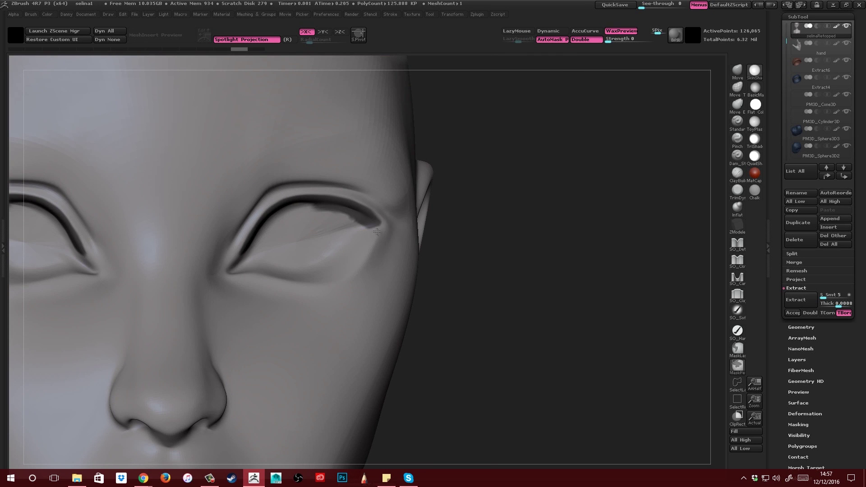
left_click_drag(440, 219, 396, 224)
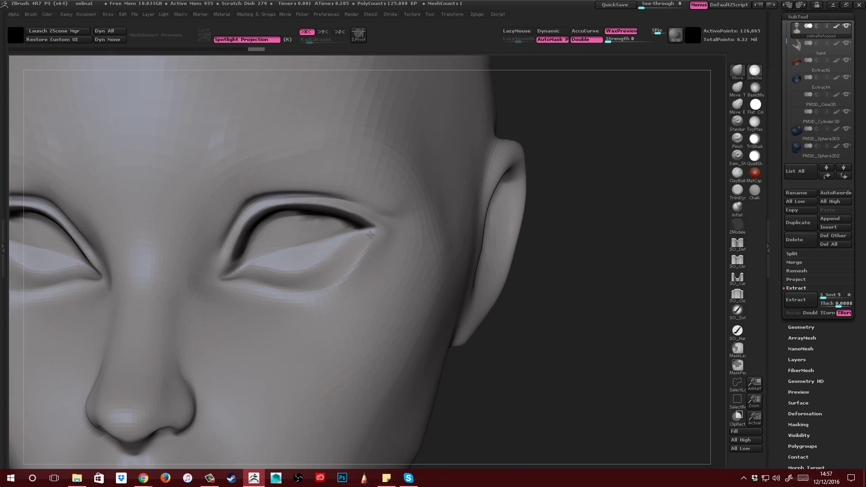
Extract the refined eyelid mask and accept the resulting lash strip as a new subtool.
key("m")
left_click(382, 175)
right_click_drag(346, 201, 380, 209)
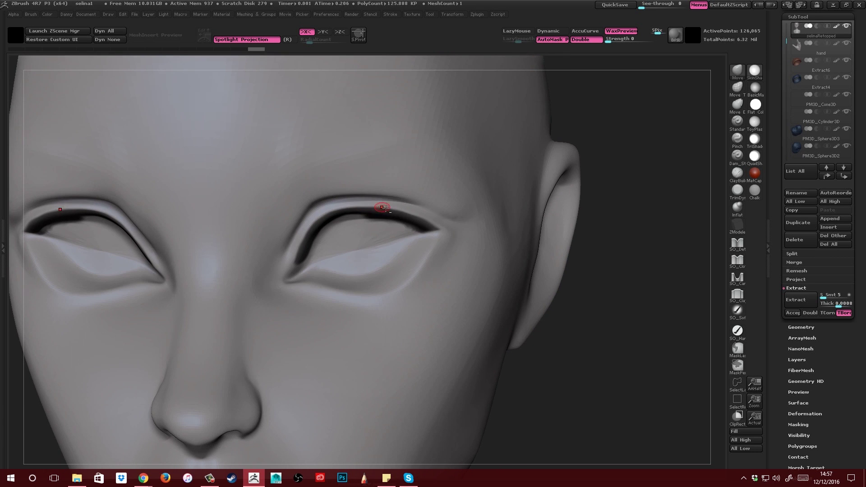
key("m")
left_click(391, 171)
key("m")
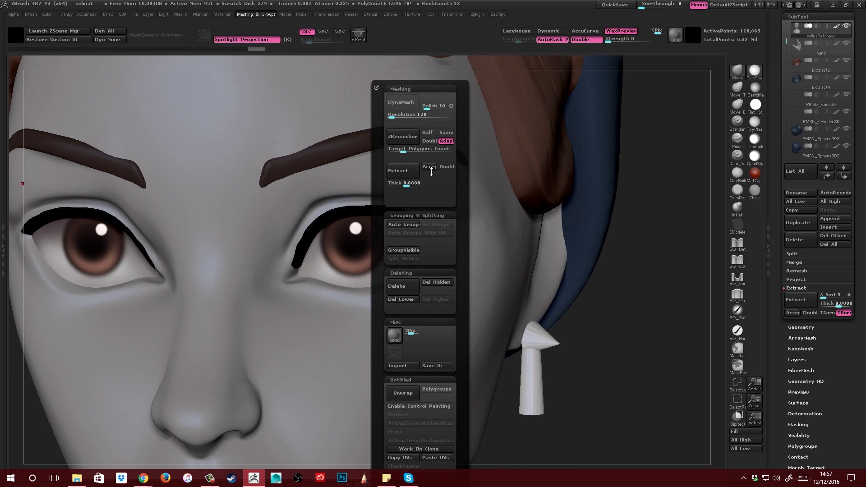
left_click(428, 167)
Select the new lash strip, display its polyframe and turn on X symmetry.
right_click_drag(361, 212, 408, 212)
key("shift+f")
left_click(380, 211, "alt")
right_click_drag(408, 212, 440, 205)
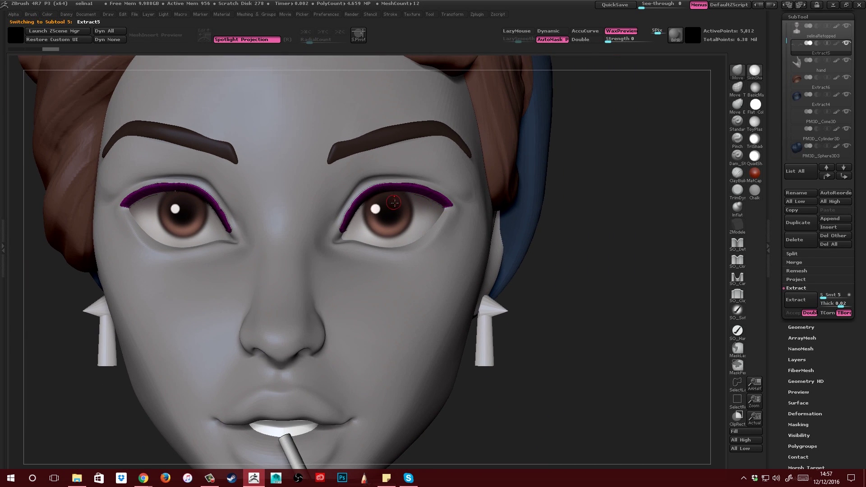
key("x")
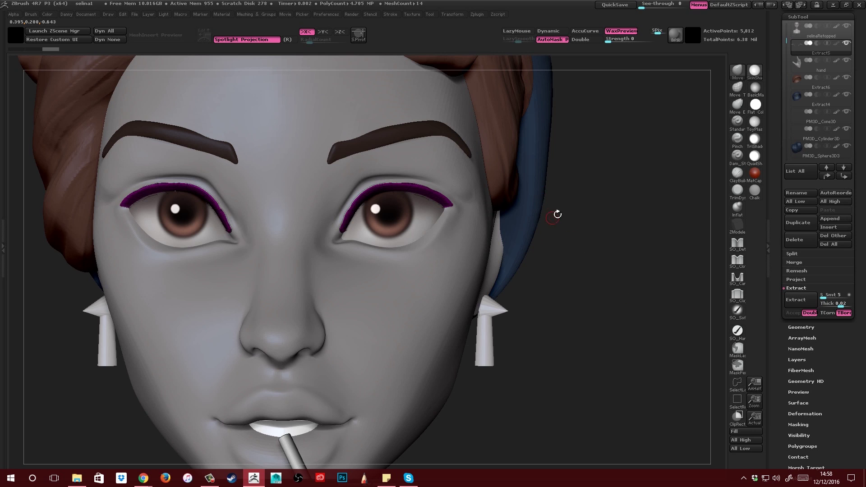
Reduce the target polygon count and ZRemesh the lash strip.
key("2")
left_click_drag(548, 150, 541, 150)
left_click(548, 135)
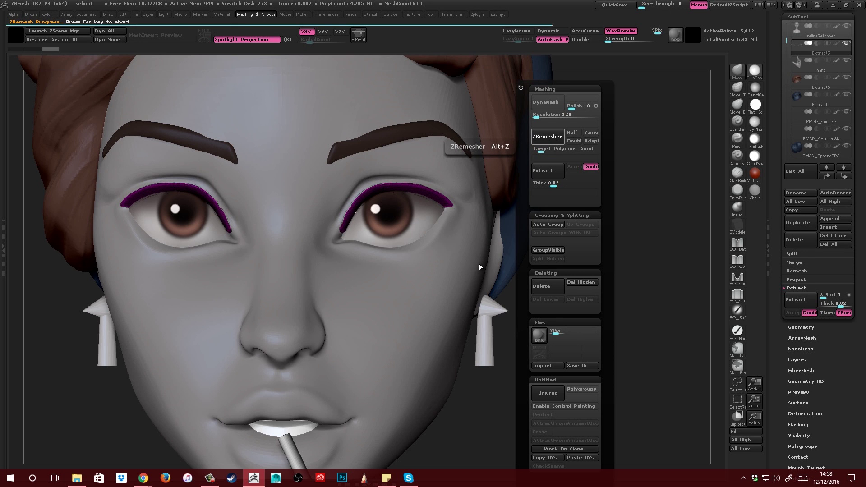
right_click_drag(459, 251, 369, 212, "alt")
right_click_drag(369, 212, 438, 214, "ctrl")
key("2")
right_click_drag(549, 181, 480, 188, "ctrl")
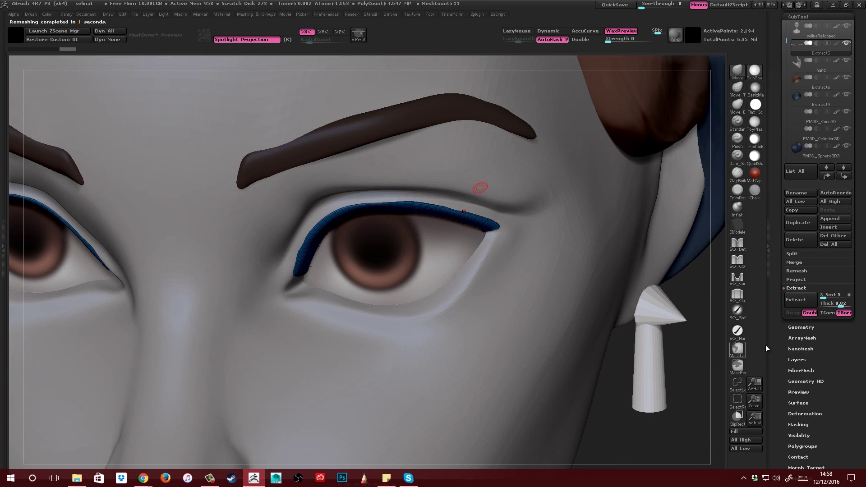
Thicken the remeshed lash strip slightly with the Inflate deformation.
left_click_drag(783, 340, 794, 283)
left_click(805, 298)
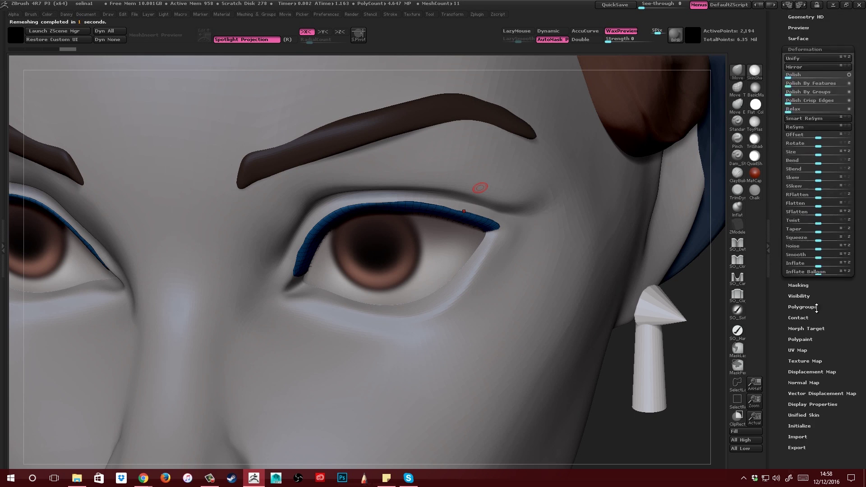
left_click_drag(819, 230, 820, 229)
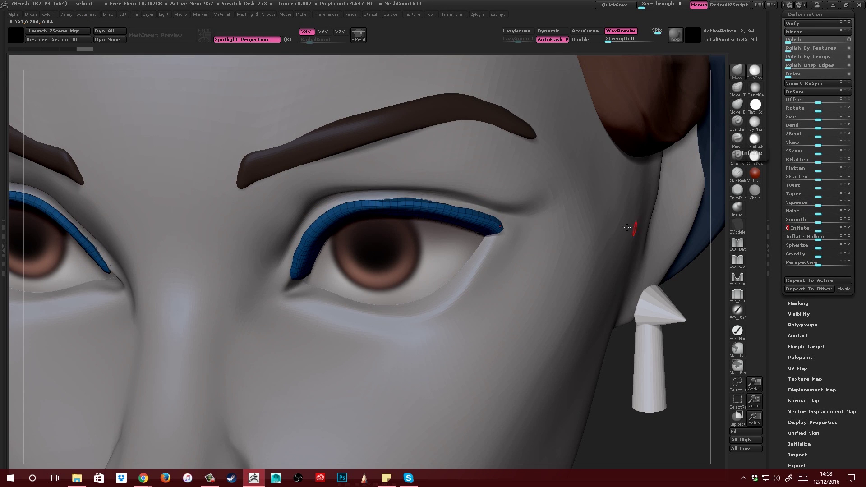
right_click_drag(554, 221, 427, 219, "ctrl")
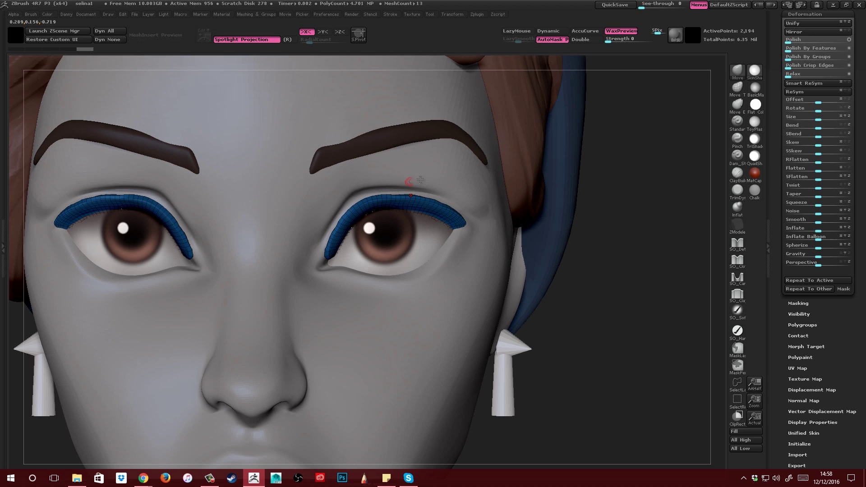
right_click_drag(410, 185, 378, 200, "alt")
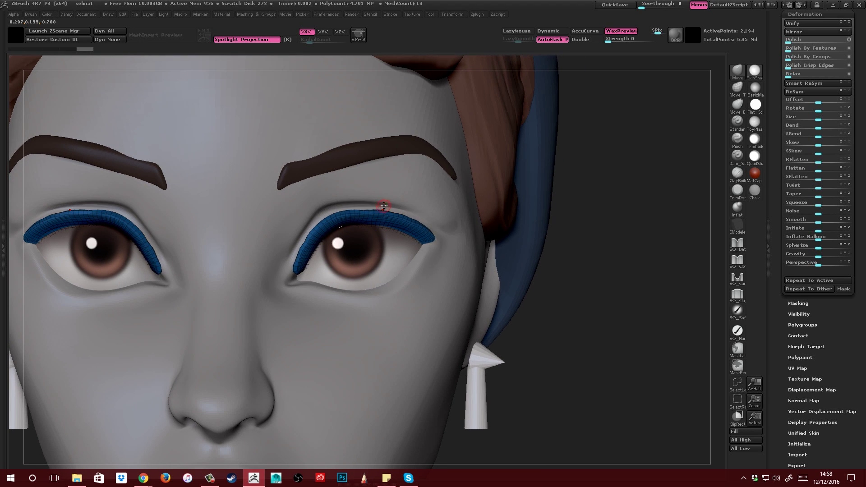
ZRemesh the inflated lash strip again with the Half option.
key("2")
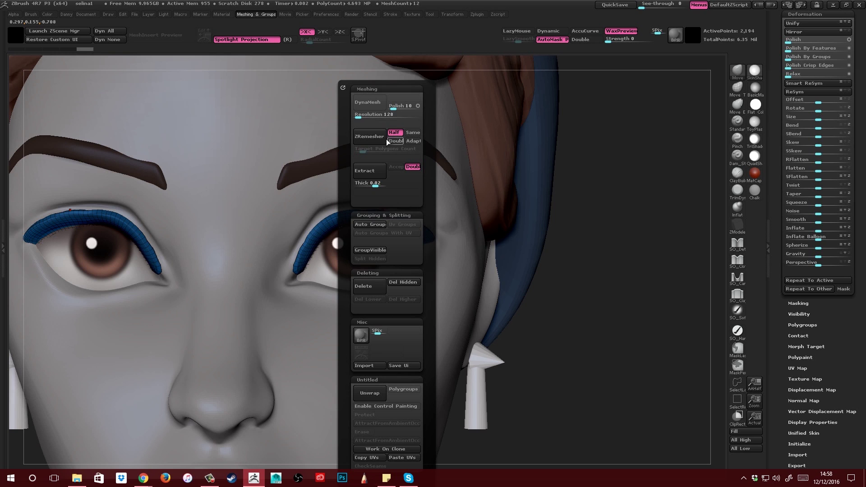
left_click_drag(778, 163, 778, 386)
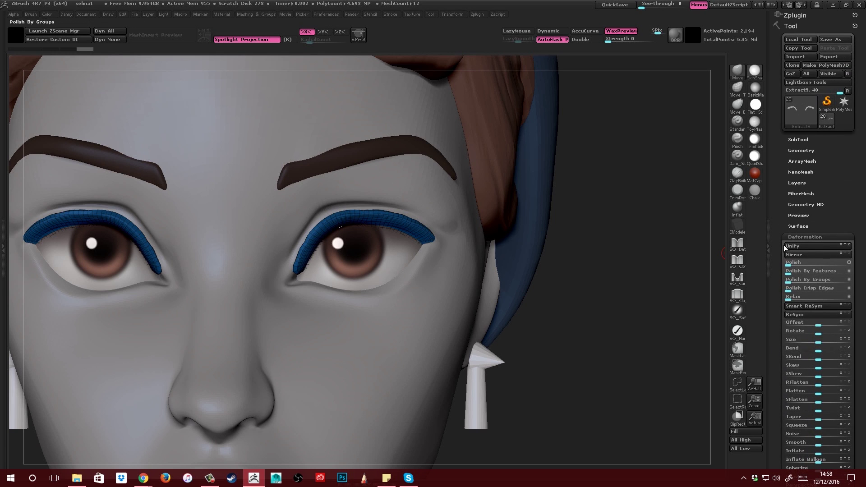
key("2")
left_click(806, 150)
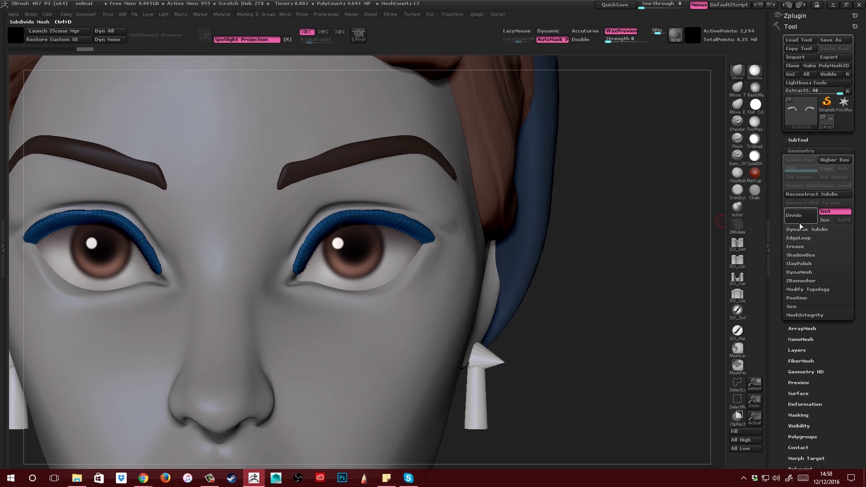
left_click(805, 280)
left_click_drag(782, 336, 783, 251)
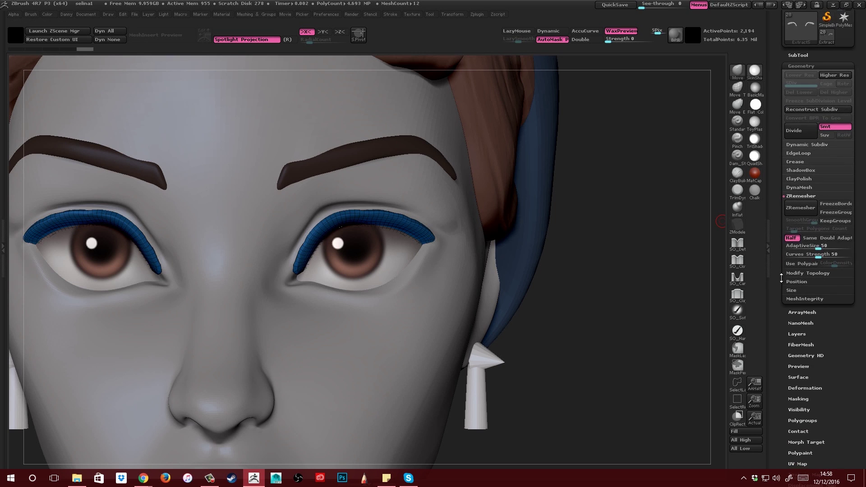
left_click(793, 239)
left_click(799, 208)
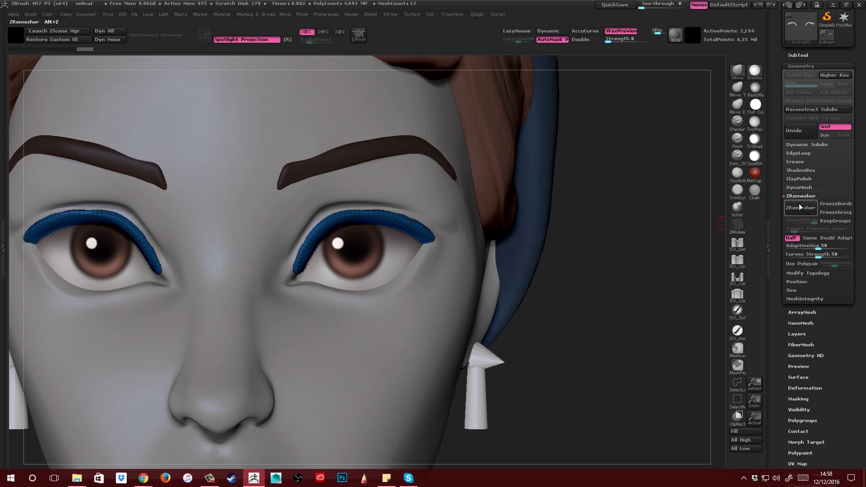
Subdivide the remeshed lash strip to level 2.
left_click_drag(555, 284, 575, 259)
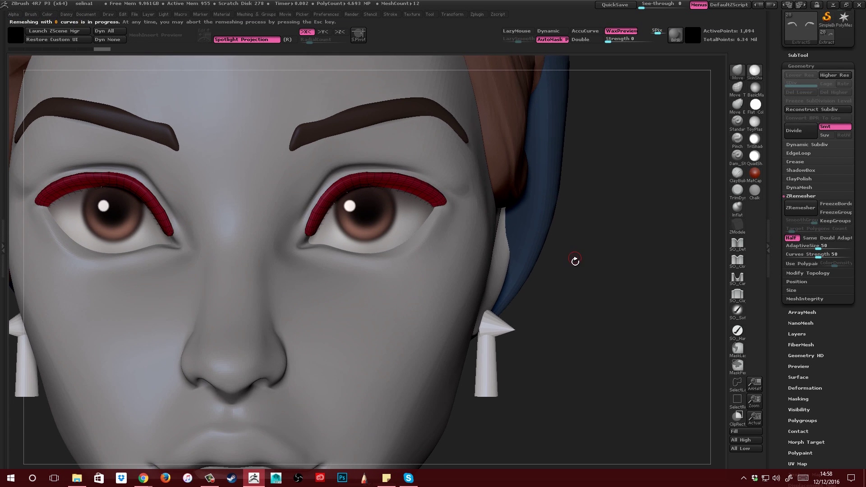
left_click_drag(514, 219, 411, 189)
mouse_move(411, 190)
right_mouse_down()
mouse_move(401, 190)
mouse_move(394, 207)
right_mouse_up()
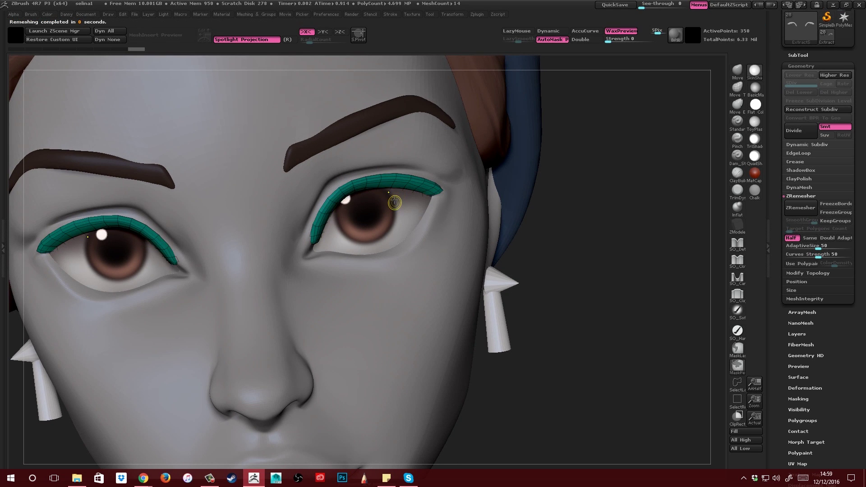
key("ctrl+d")
right_click_drag(394, 202, 346, 171, "shift")
Reduce the draw size and isolate the lash strip with its polyframe shown.
key("space")
mouse_move(345, 172)
left_mouse_down()
mouse_move(360, 169)
mouse_move(336, 165)
mouse_move(343, 170)
mouse_move(270, 189)
mouse_move(276, 171)
left_mouse_up()
mouse_move(276, 171)
right_mouse_down()
mouse_move(333, 181)
mouse_move(367, 164)
mouse_move(377, 170)
mouse_move(367, 151)
mouse_move(342, 174)
mouse_move(385, 178)
mouse_move(345, 181)
right_mouse_up()
key("shift+f")
key("shift+s")
key("shift+f")
left_click_drag(345, 182, 365, 238)
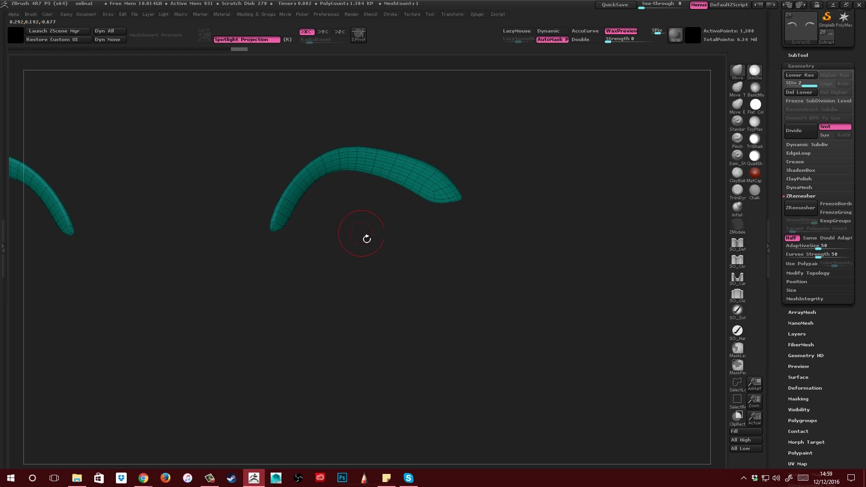
Try to mask the lash strip's inner end with the MaskLasso brush and bring the rest of the head back into view.
left_click(737, 349)
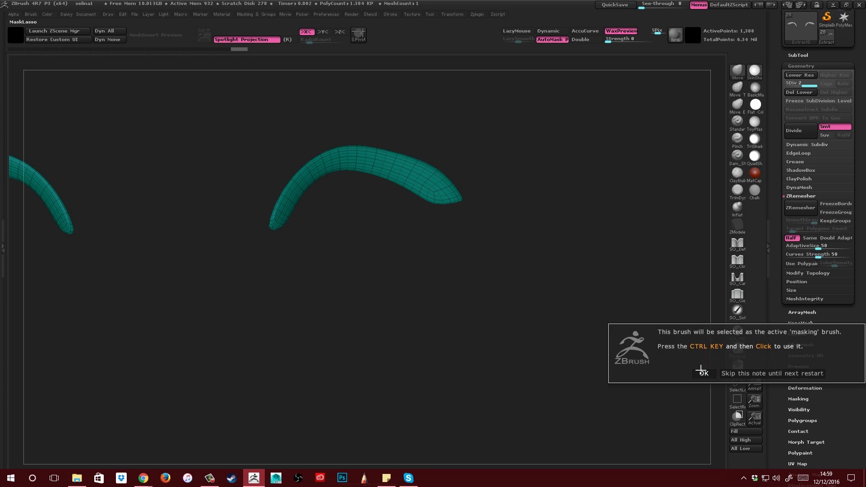
mouse_move(294, 205)
right_mouse_down("alt")
mouse_move(296, 242)
mouse_move(261, 286)
mouse_move(270, 272)
right_mouse_up("alt")
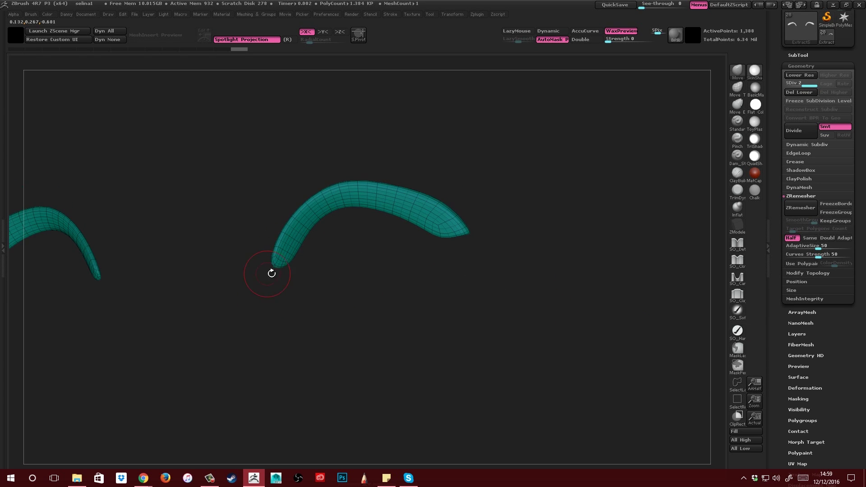
mouse_move(269, 286)
left_mouse_down("ctrl")
mouse_move(331, 205)
mouse_move(431, 209)
mouse_move(350, 353)
mouse_move(318, 322)
left_mouse_up("ctrl")
left_click_drag(263, 309, 360, 192, "ctrl")
right_click_drag(462, 261, 379, 242, "ctrl")
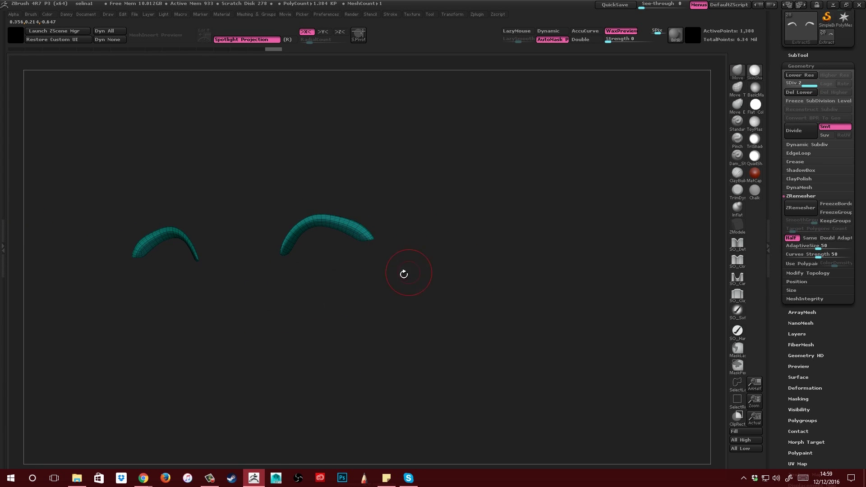
key("shift+s")
mouse_move(391, 273)
right_mouse_down("shift")
mouse_move(340, 229)
mouse_move(399, 208)
right_mouse_up("shift")
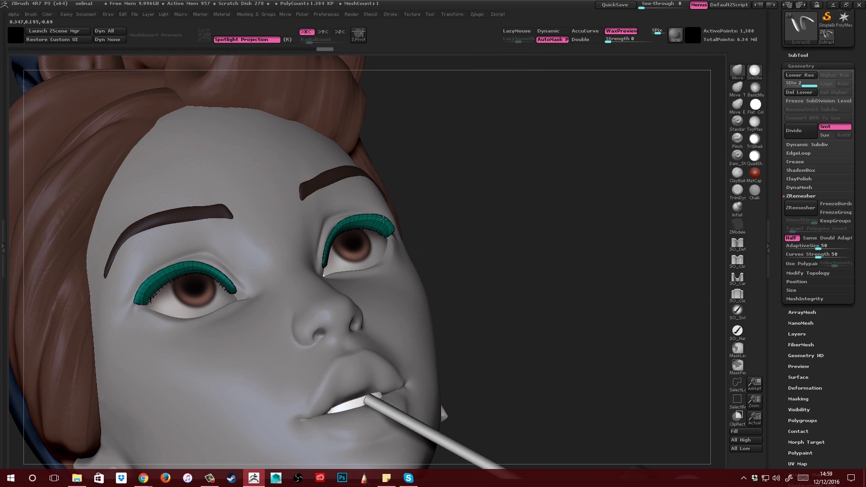
Pull the outer half of the lash strip away from the eyelid with the Move brush.
right_click(351, 273)
left_click_drag(371, 224, 352, 218)
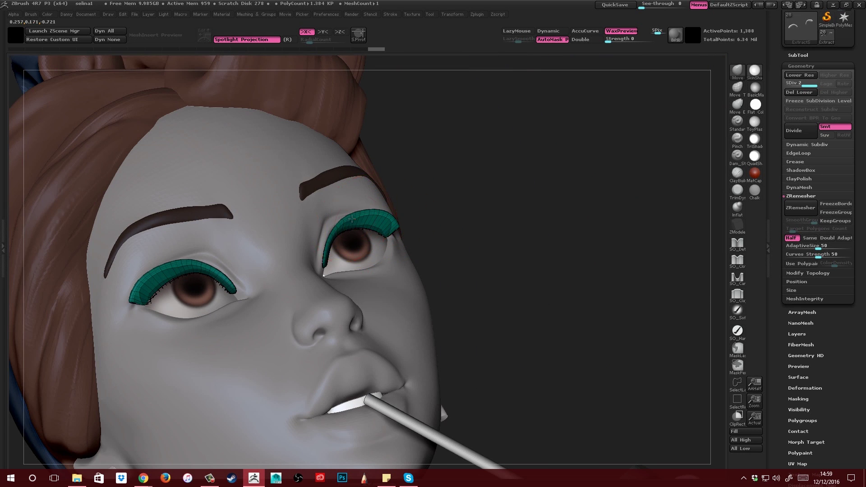
mouse_move(322, 236)
right_mouse_down()
mouse_move(333, 232)
mouse_move(356, 247)
mouse_move(339, 256)
right_mouse_up()
Adjust the Move brush size and pull the lash strip's outer corners outward into a flared wing.
key("space")
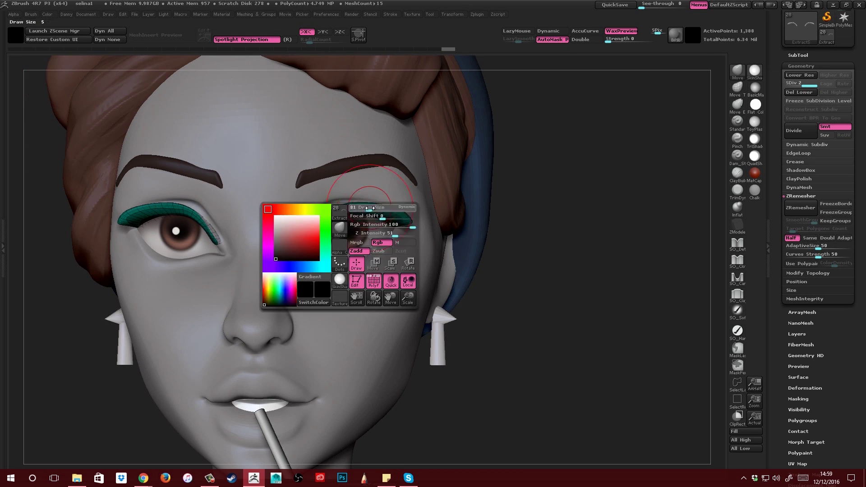
mouse_move(371, 209)
left_mouse_down()
mouse_move(378, 213)
mouse_move(345, 212)
left_mouse_up()
key("space")
right_click_drag(434, 202, 439, 208)
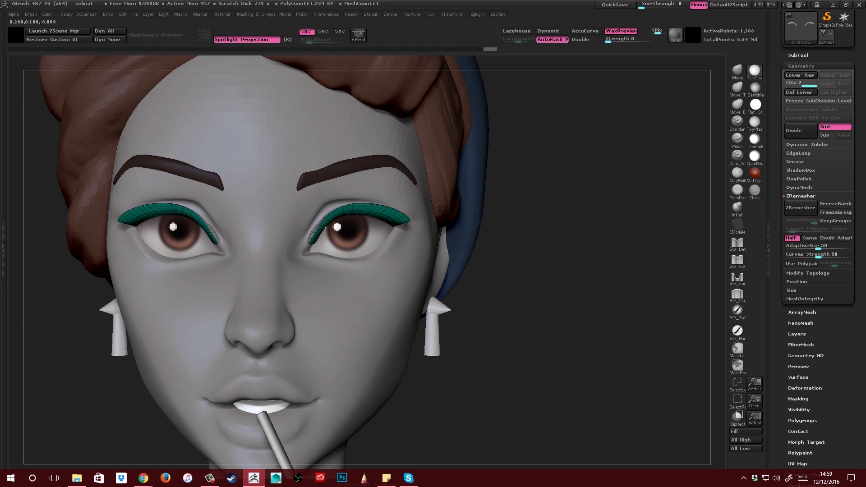
right_click_drag(419, 172, 405, 161)
right_click_drag(388, 205, 399, 194)
left_click_drag(390, 220, 401, 217)
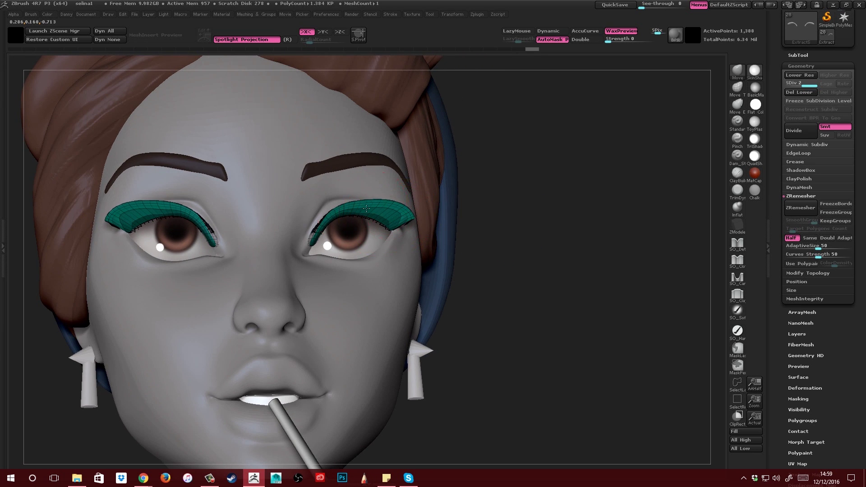
right_click_drag(431, 190, 491, 209)
mouse_move(406, 212)
right_mouse_down()
mouse_move(381, 220)
mouse_move(231, 168)
right_mouse_up()
key("space")
mouse_move(420, 171)
left_mouse_down()
mouse_move(440, 160)
mouse_move(378, 151)
left_mouse_up()
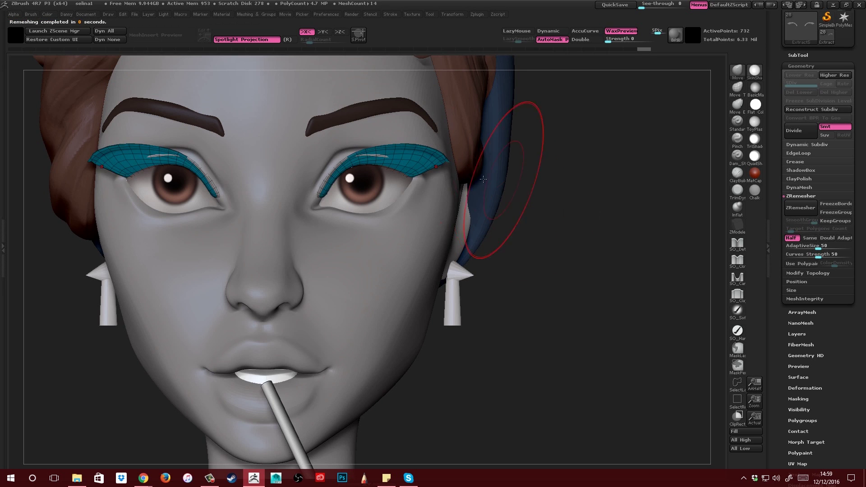
Subdivide the lash strip to level 3 and refine its outer corner with the Move brush.
right_click_drag(506, 182, 425, 175)
key("ctrl+d")
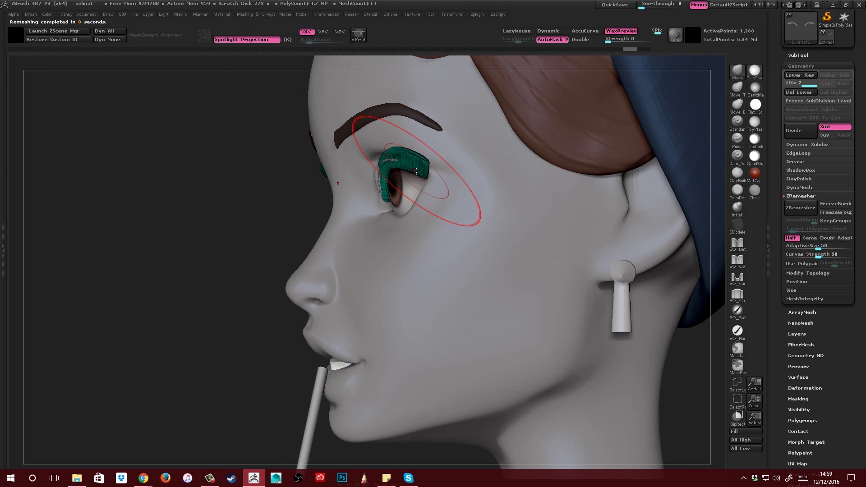
right_click_drag(346, 178, 430, 173)
left_click_drag(429, 173, 434, 170)
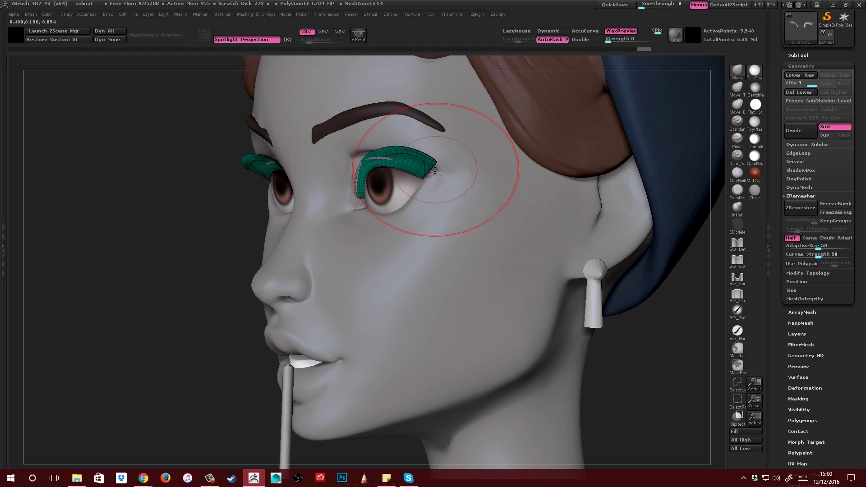
ZRemesh the shaped lash strip and thicken it slightly with the Inflate deformation.
key("ctrl+d")
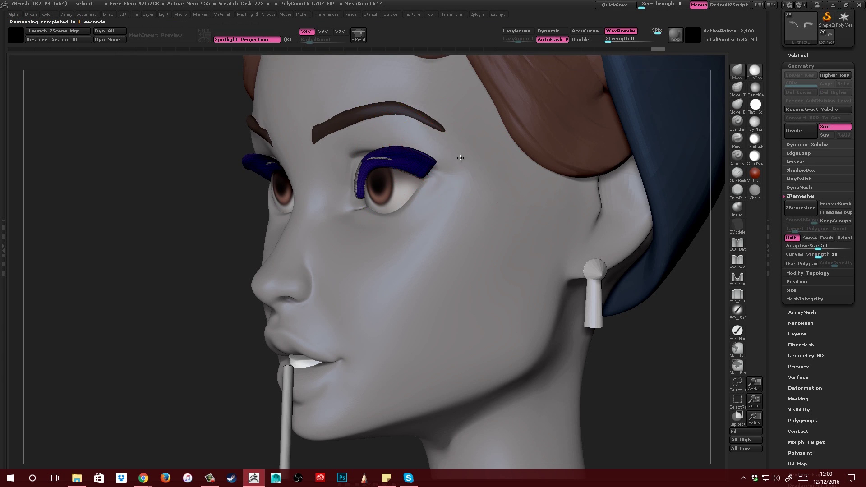
mouse_move(443, 169)
left_mouse_down()
mouse_move(496, 160)
mouse_move(500, 151)
mouse_move(453, 182)
left_mouse_up()
scroll(785, 351, "down", 5)
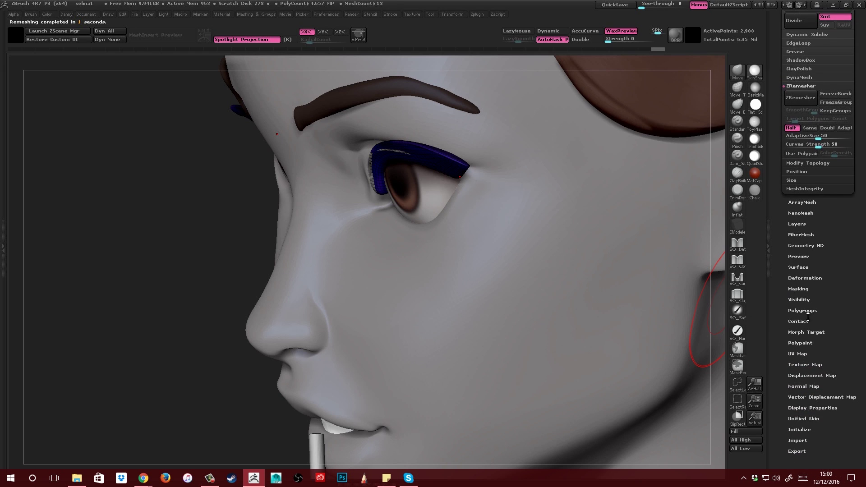
left_click(809, 263)
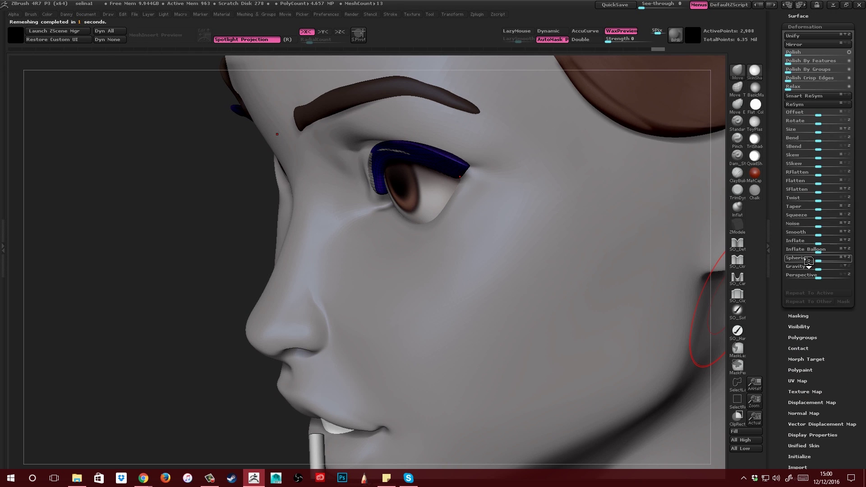
left_click_drag(818, 241, 820, 242)
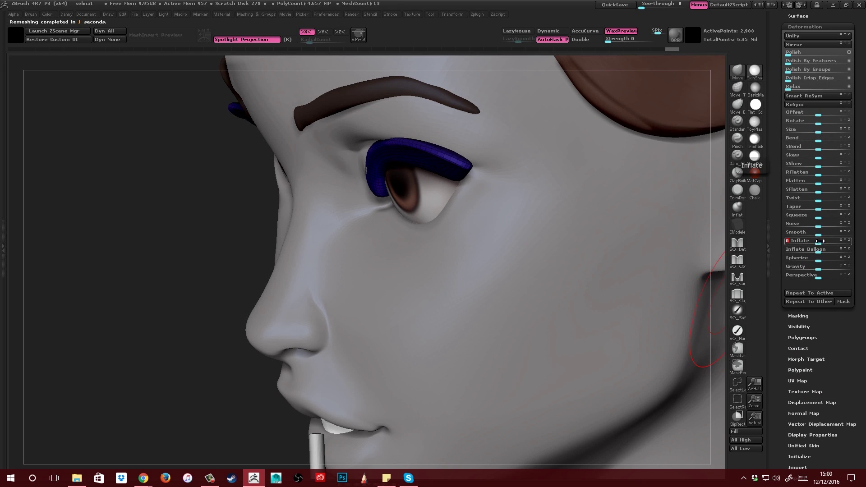
left_click_drag(487, 186, 525, 192)
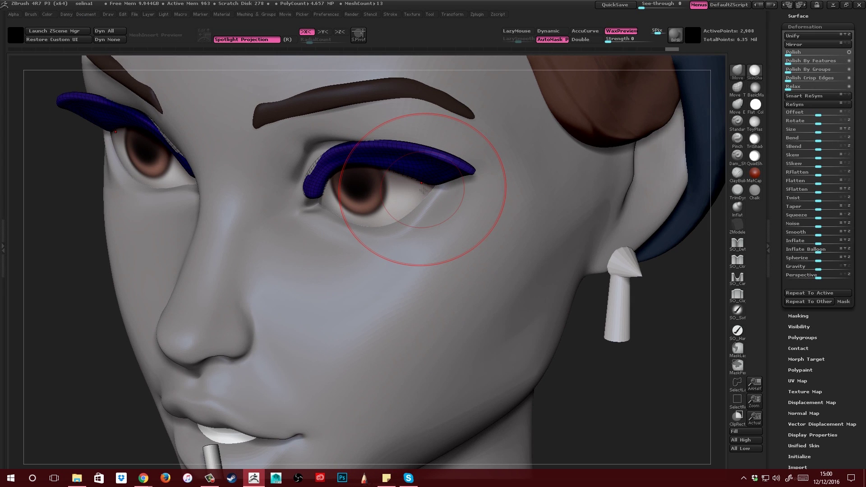
ZRemesh the inflated lash strip once more and isolate it.
key("alt+z")
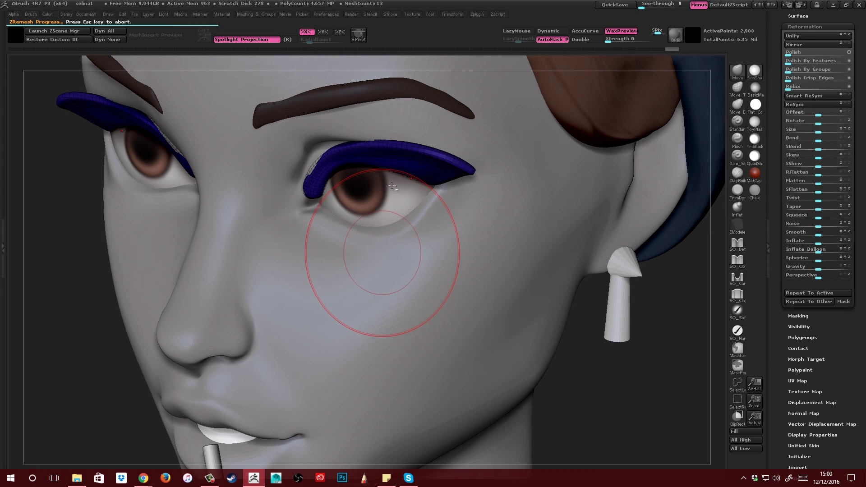
right_click_drag(416, 183, 419, 193)
key("alt+s")
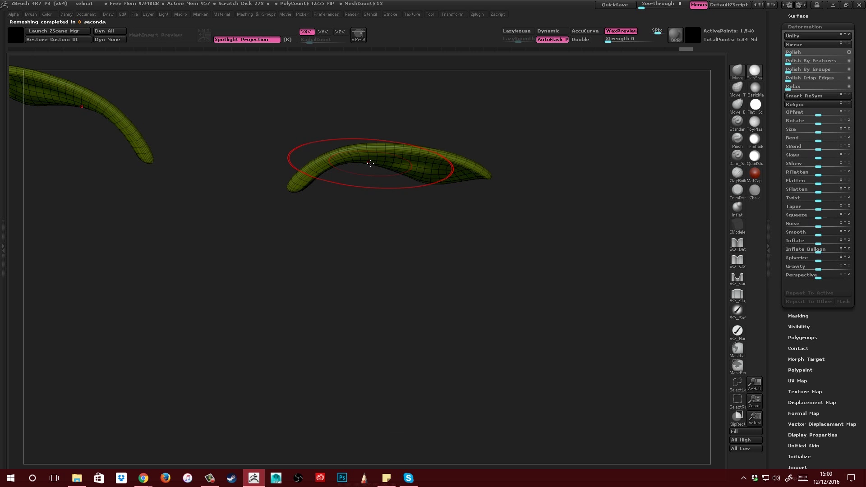
Try a stroke along the isolated lash strip's edge with the Pinch brush and undo it.
key("b")
key("p")
key("i")
right_click_drag(342, 177, 324, 208)
key("space")
mouse_move(370, 160)
left_mouse_down()
mouse_move(356, 155)
mouse_move(366, 154)
left_mouse_up()
left_click_drag(395, 170, 431, 161)
key("ctrl+z")
Lower the Pinch brush's Z Intensity, pinch along the lash strip's edge and show the whole head again.
key("space")
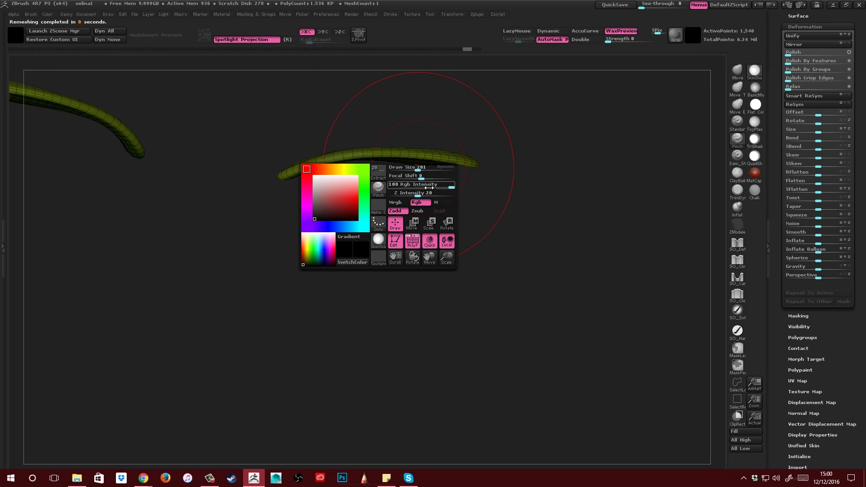
left_click_drag(418, 196, 402, 195)
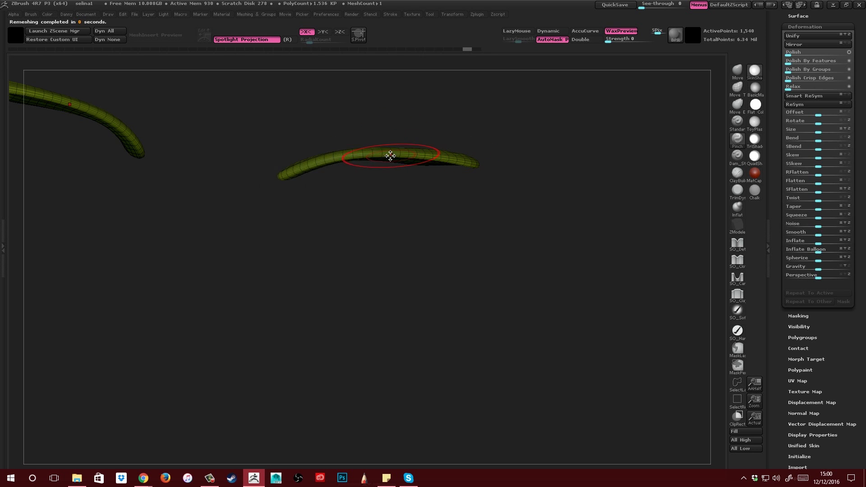
left_click_drag(476, 170, 402, 149)
key("shift+s")
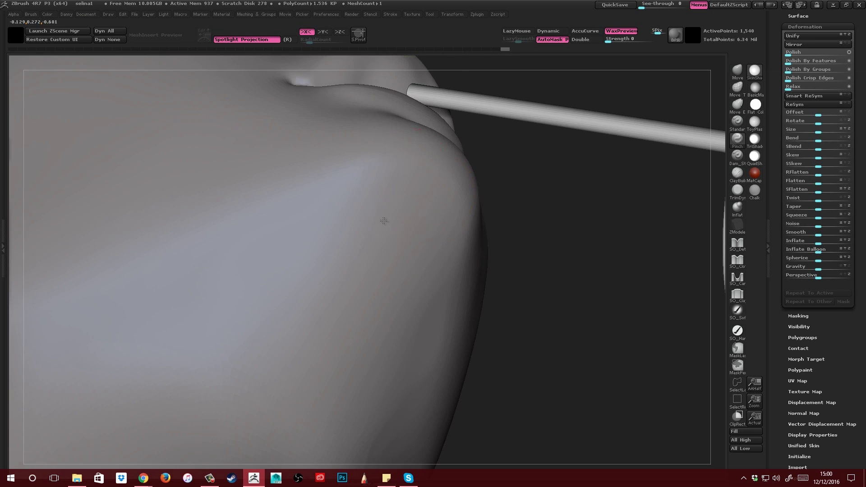
Switch back to the Move brush and reshape the outer half of the lash strip.
right_click_drag(384, 220, 339, 212, "shift")
mouse_move(340, 208)
left_mouse_down()
mouse_move(324, 238)
mouse_move(347, 231)
mouse_move(346, 222)
left_mouse_up()
key("b")
key("m")
key("v")
key("space")
mouse_move(397, 229)
right_mouse_down()
mouse_move(370, 205)
mouse_move(408, 230)
mouse_move(404, 219)
right_mouse_up()
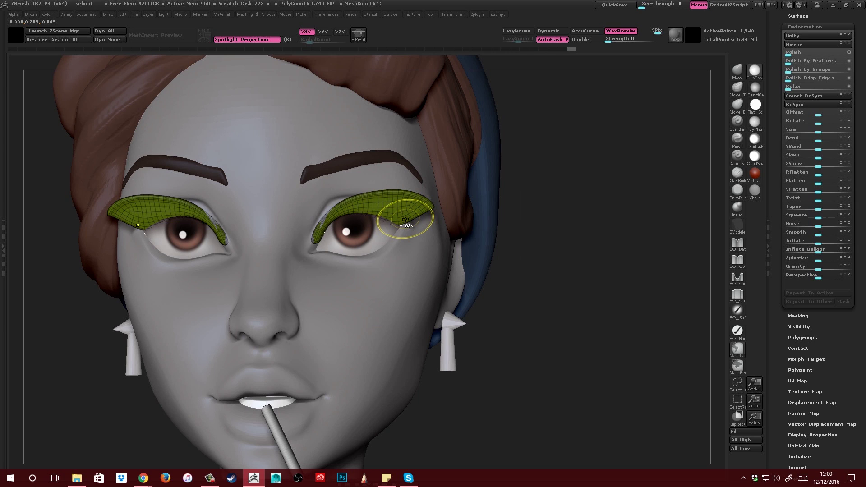
Undo the recent remeshing, inflating, pinching and reshaping of the lash strip.
key("ctrl+z")
key("ctrl+z")
key("ctrl+z")
key("ctrl+z")
key("ctrl+z")
key("ctrl+z")
key("ctrl+z")
key("ctrl+z")
key("ctrl+z")
key("ctrl+z")
key("ctrl+z")
key("ctrl+z")
key("ctrl+z")
key("ctrl+z")
key("ctrl+z")
key("ctrl+z")
key("ctrl+z")
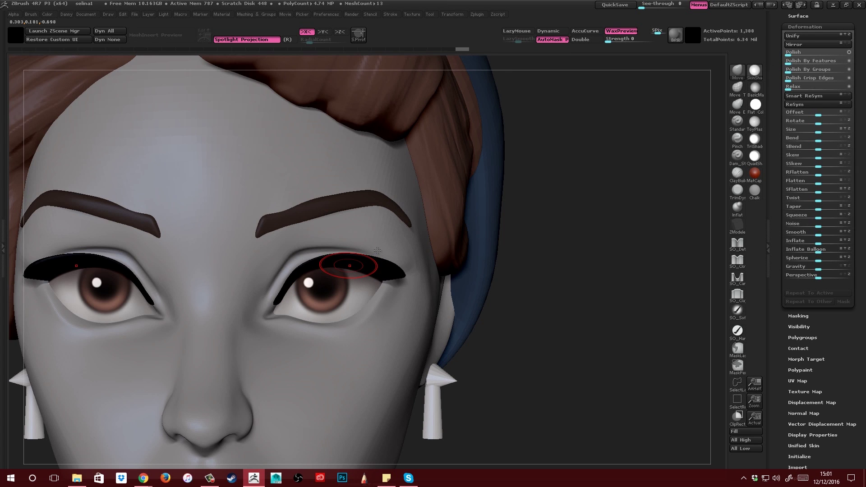
Reduce the brush size and subdivide the lash strip several more times for fine detail.
right_click_drag(372, 241, 348, 259)
key("space")
left_click_drag(348, 259, 334, 258)
mouse_move(352, 251)
right_mouse_down("alt")
mouse_move(330, 276)
mouse_move(345, 286)
right_mouse_up("alt")
key("ctrl+d")
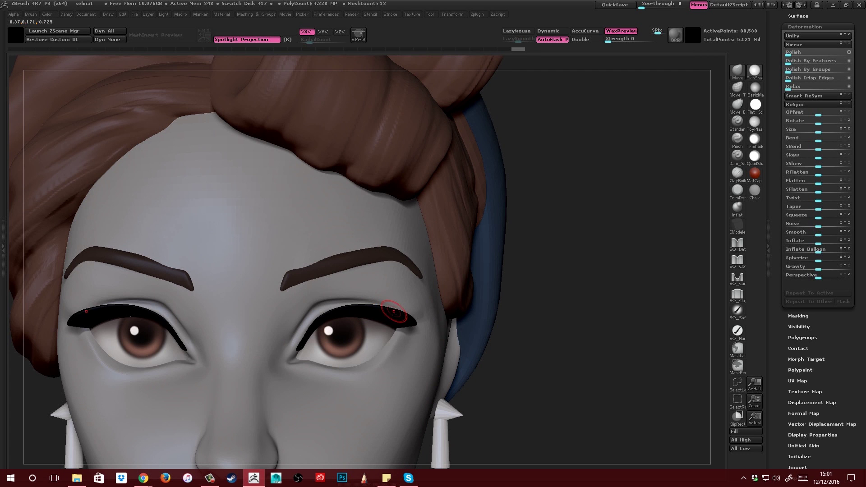
Select the lash strip, try pulling a spike from its upper edge with the SnakeHook brush and undo it.
left_click(399, 314, "alt")
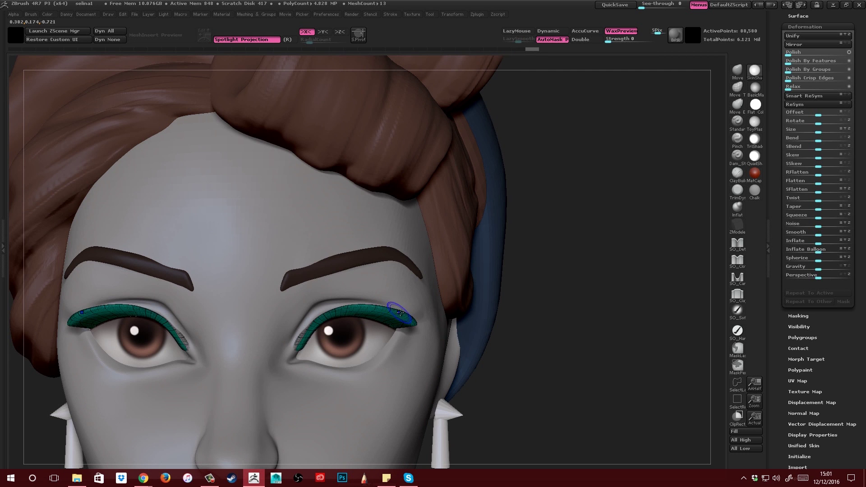
mouse_move(396, 266)
right_mouse_down()
mouse_move(379, 321)
mouse_move(361, 319)
mouse_move(380, 330)
right_mouse_up()
key("b")
key("s")
left_click(259, 411)
left_click_drag(387, 328, 434, 264)
key("ctrl+z")
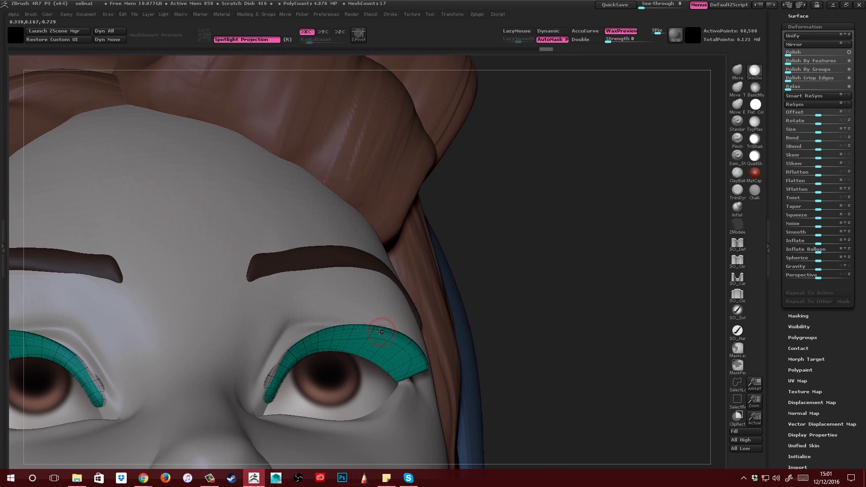
Pull a row of pointed lashes up and outward from the strip's upper edge with the SnakeHook brush, then hide the polyframe.
left_click_drag(381, 330, 403, 295)
right_click_drag(393, 333, 390, 337)
key("ctrl+z")
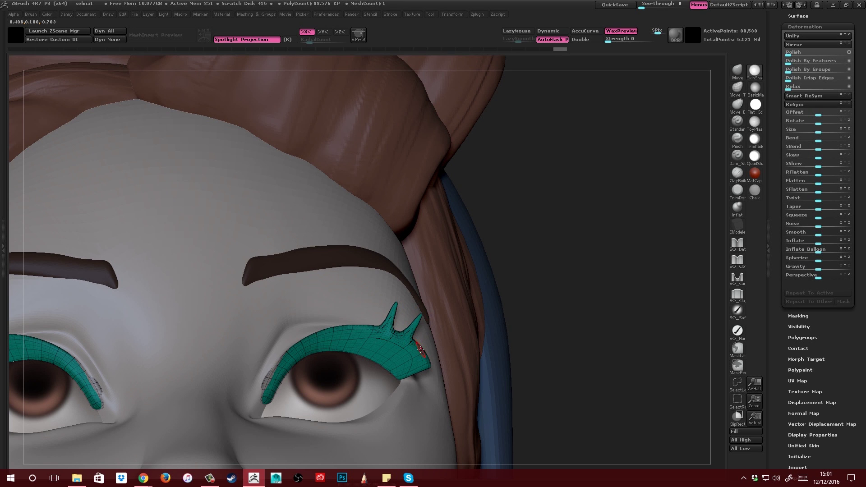
left_click_drag(420, 349, 434, 337)
mouse_move(434, 337)
right_mouse_down()
mouse_move(361, 311)
mouse_move(423, 290)
mouse_move(407, 255)
mouse_move(380, 308)
mouse_move(382, 286)
right_mouse_up()
key("shift+f")
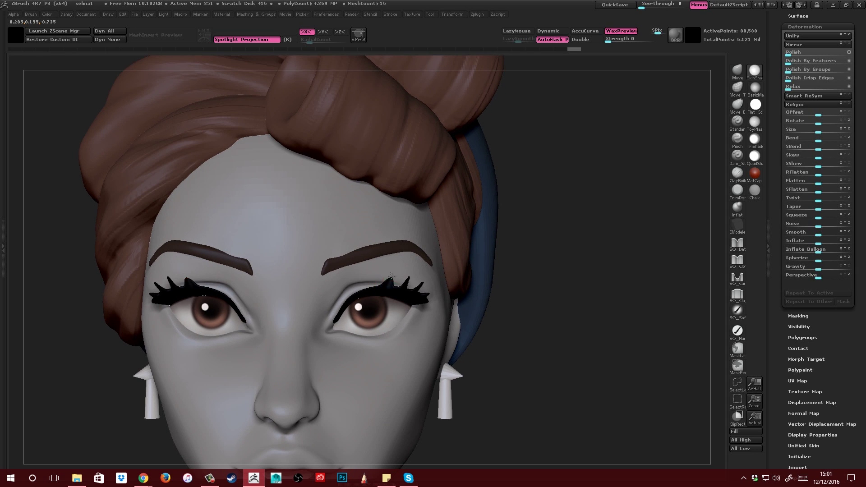
Undo the pulled lash spikes to restore the smooth lash strip.
key("ctrl+z")
key("ctrl+z")
key("ctrl+z")
key("ctrl+z")
key("ctrl+z")
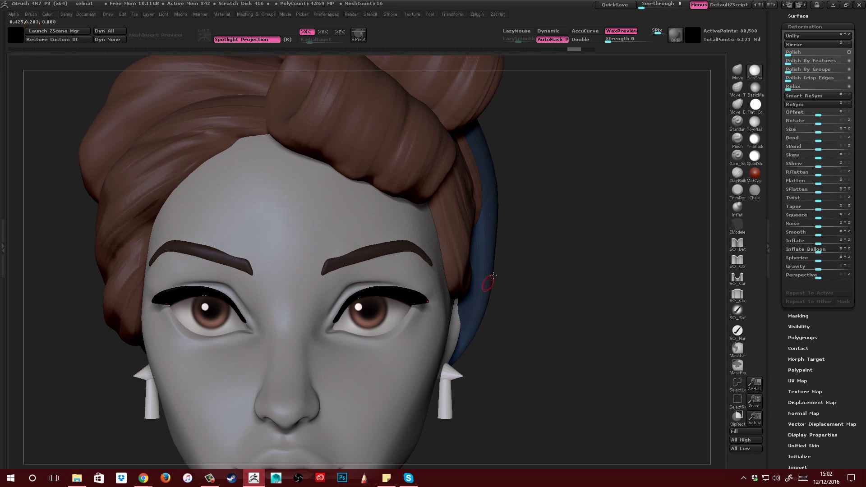
Open the subtool list and show the Lashes subtool's individual upper and lower lashes.
left_click_drag(780, 172, 777, 234)
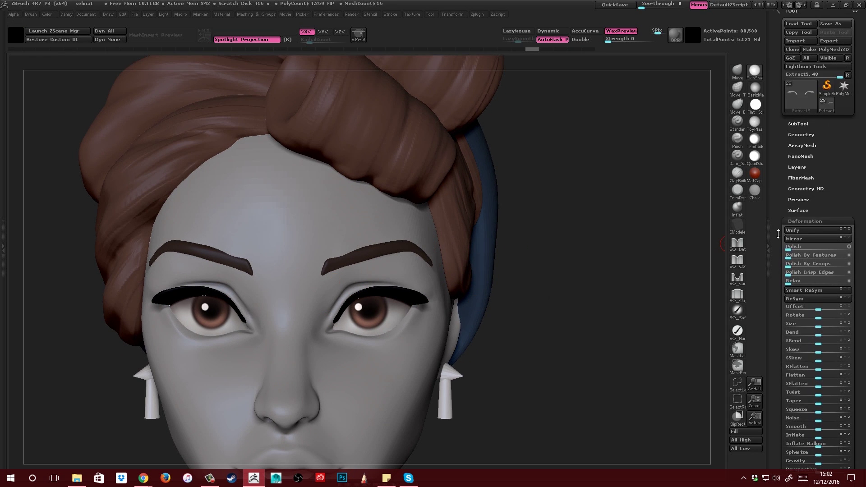
left_click(796, 134)
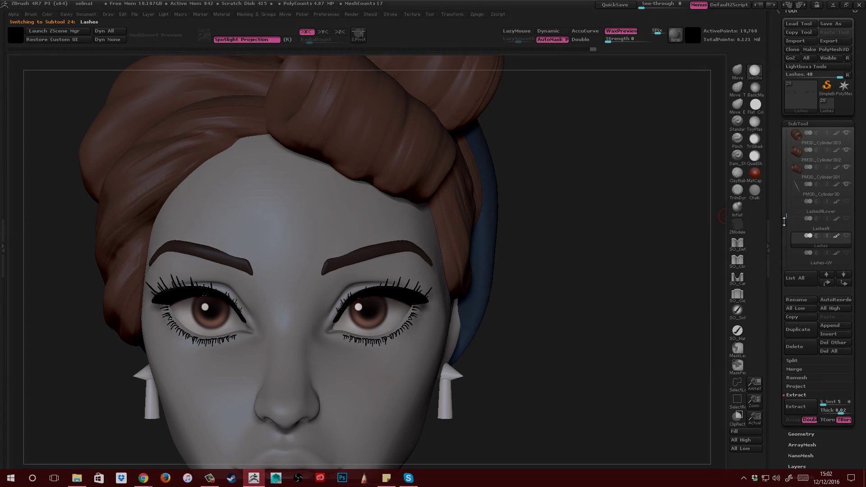
left_click_drag(783, 219, 793, 144)
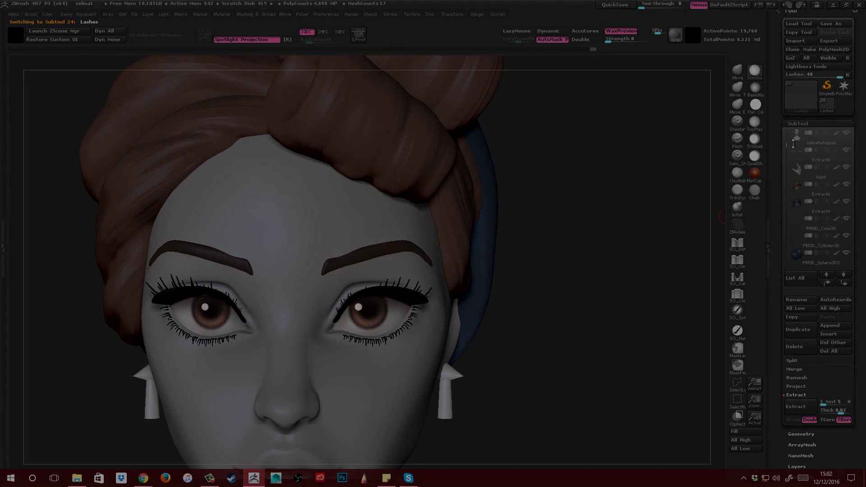